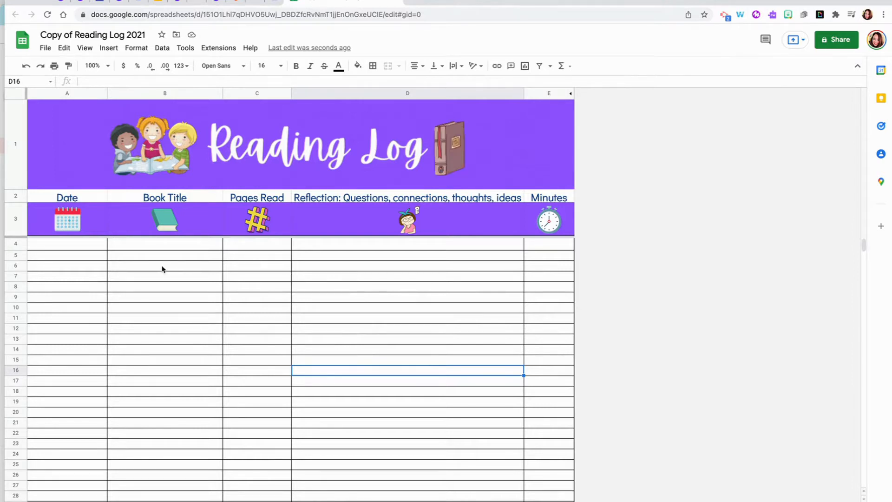
# Step: Examine the column headings in row 2, from Date and Book Title through Minutes
pyautogui.click(98, 198)
pyautogui.click(146, 197)
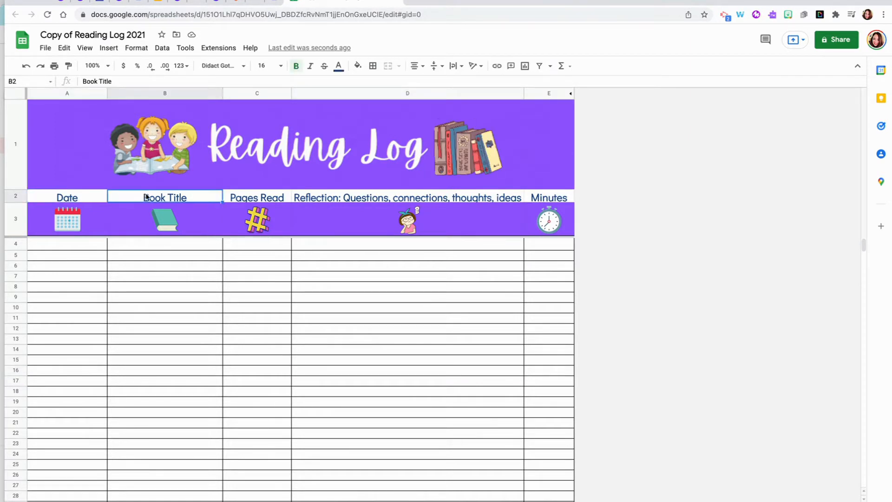
pyautogui.click(252, 197)
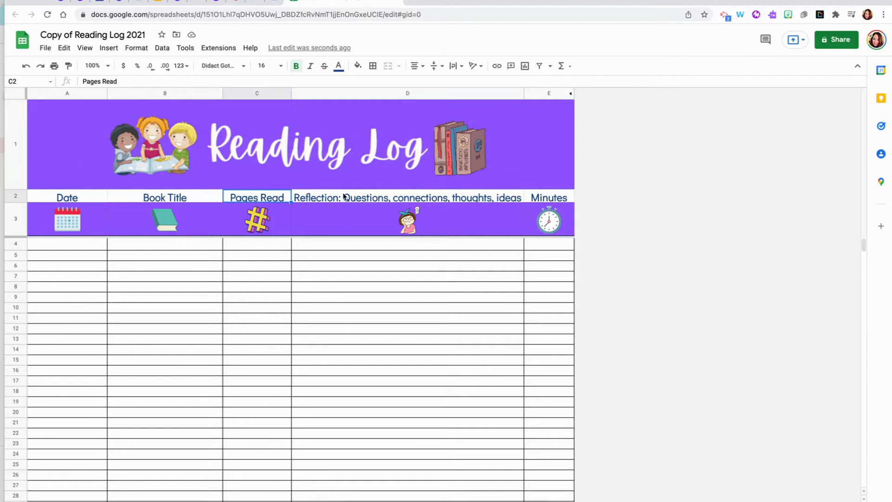
pyautogui.click(346, 198)
pyautogui.click(545, 195)
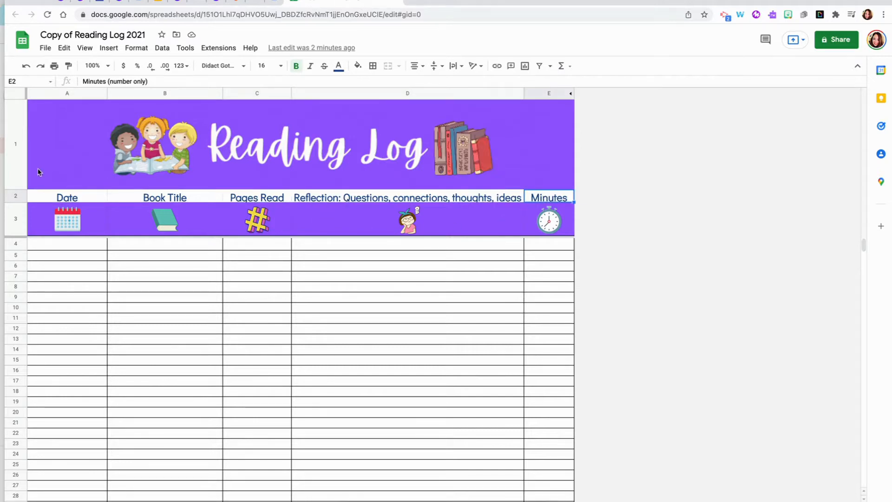
# Step: Reduce the height of banner row 1 slightly
pyautogui.click(20, 166)
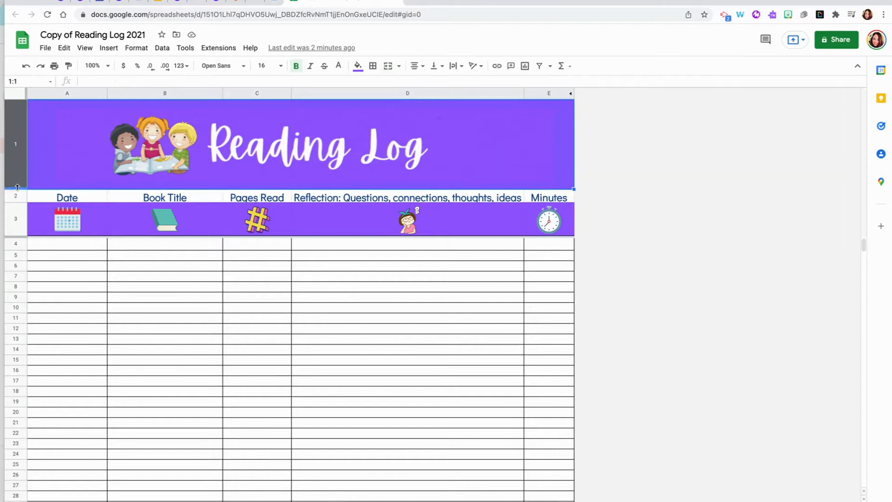
pyautogui.moveTo(16, 190)
pyautogui.mouseDown()
pyautogui.moveTo(14, 219)
pyautogui.moveTo(14, 186)
pyautogui.mouseUp()
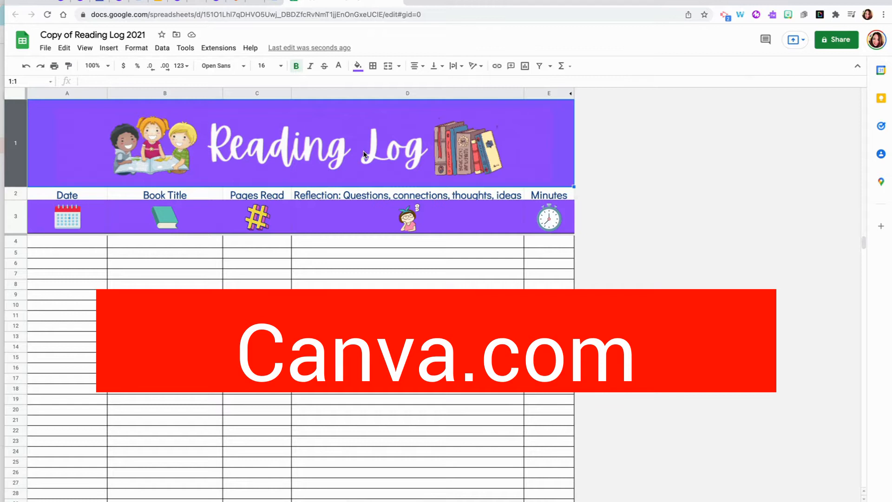
# Step: Select the Reading Log banner image and look up the option for inserting an image over cells
pyautogui.click(312, 156)
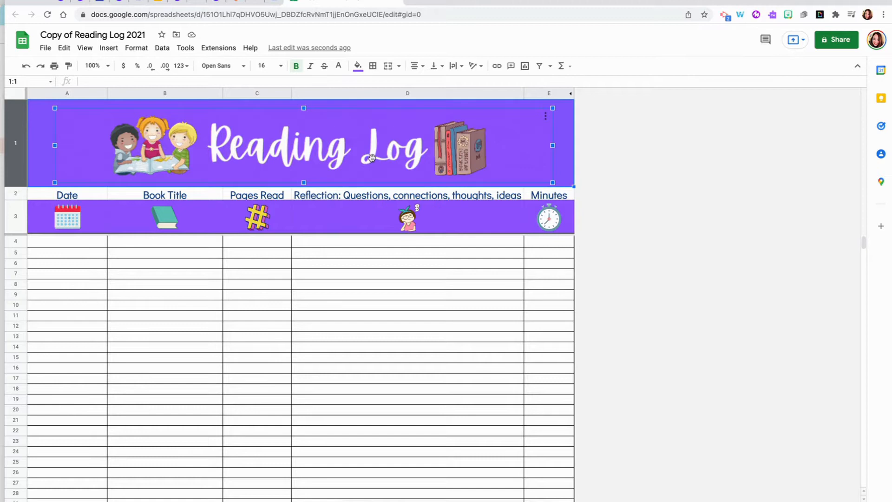
pyautogui.click(107, 48)
pyautogui.moveTo(249, 175)
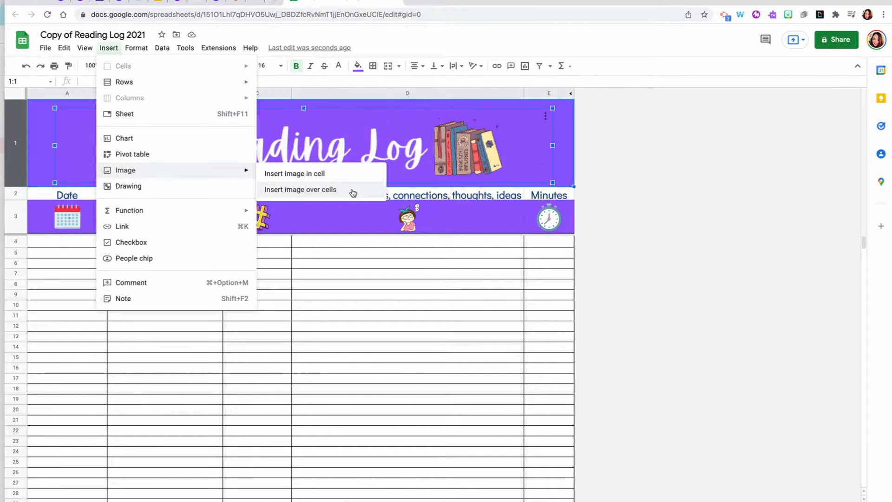
pyautogui.click(332, 229)
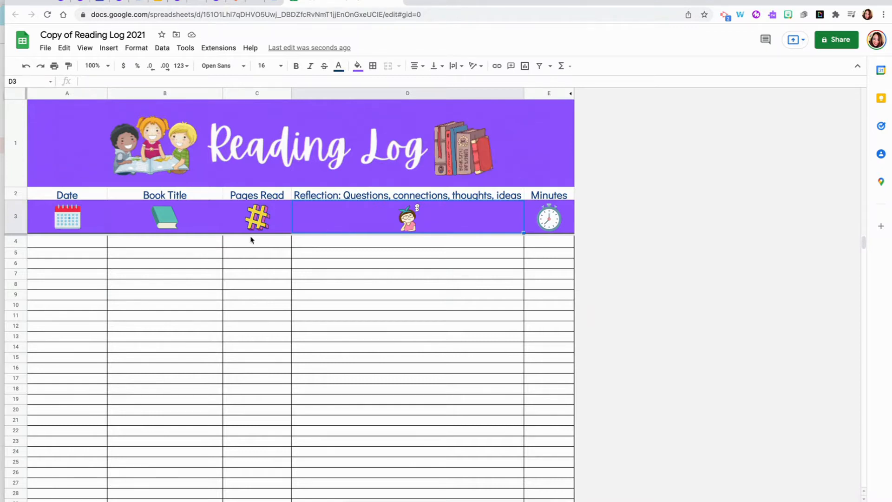
# Step: Examine the icon cells in row 3 under each heading, from Date to Minutes
pyautogui.click(73, 225)
pyautogui.click(178, 219)
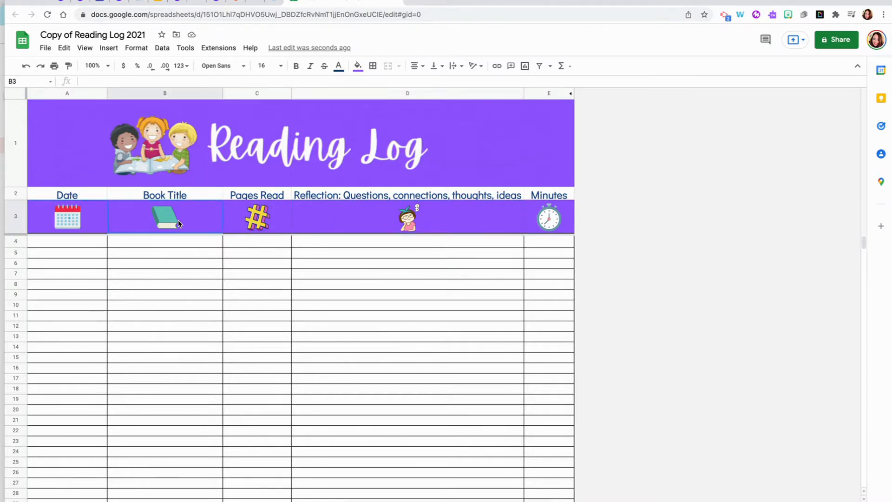
pyautogui.click(254, 220)
pyautogui.click(396, 228)
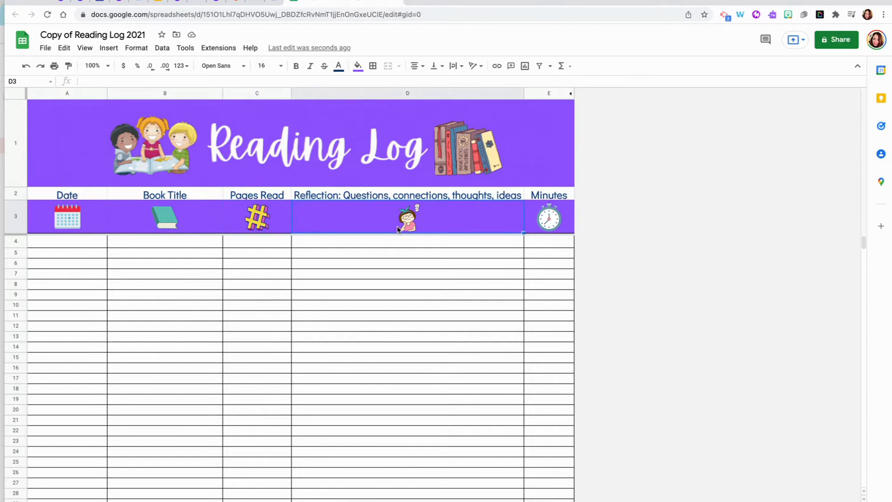
pyautogui.click(551, 216)
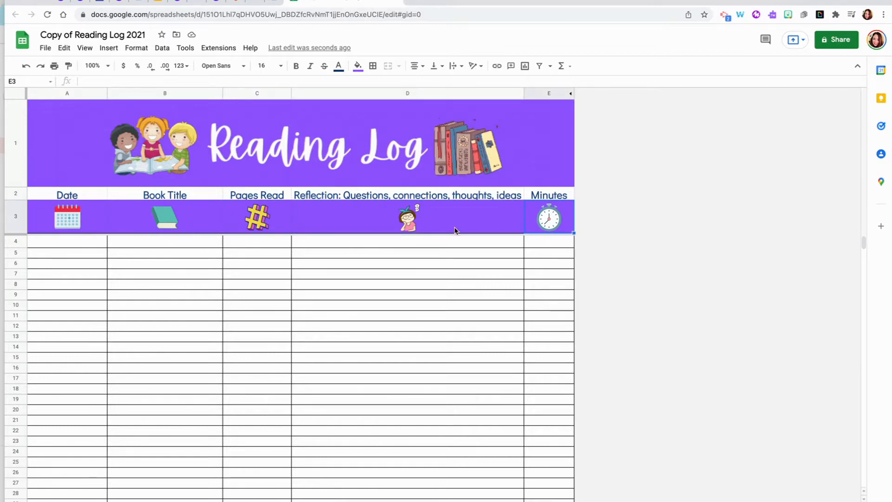
# Step: Look up the option for inserting an image in a cell, with the calendar icon cell A3 selected
pyautogui.click(60, 227)
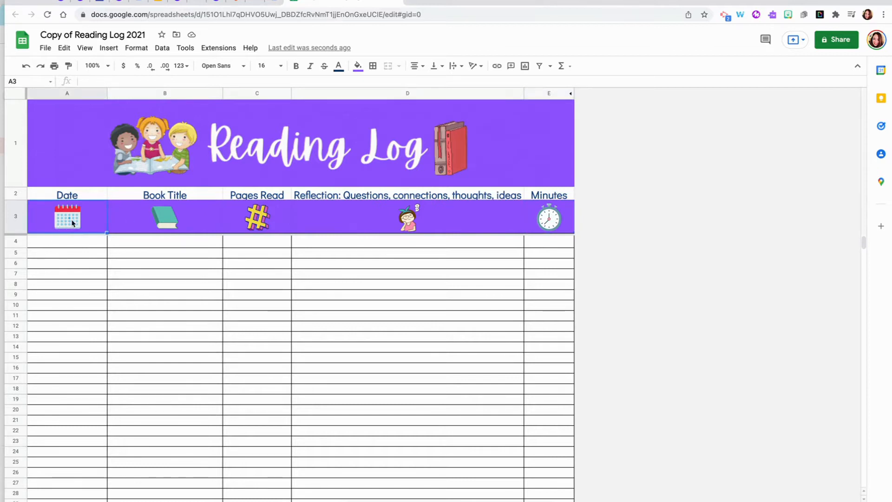
pyautogui.click(107, 48)
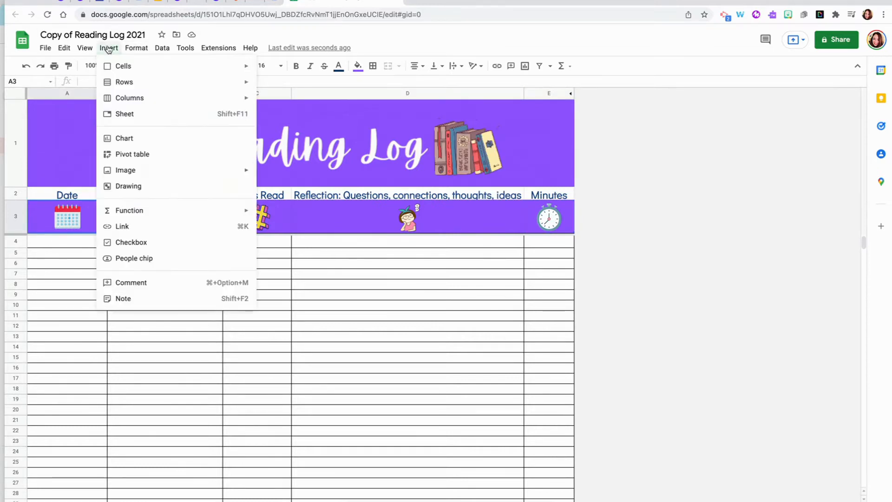
pyautogui.moveTo(220, 174)
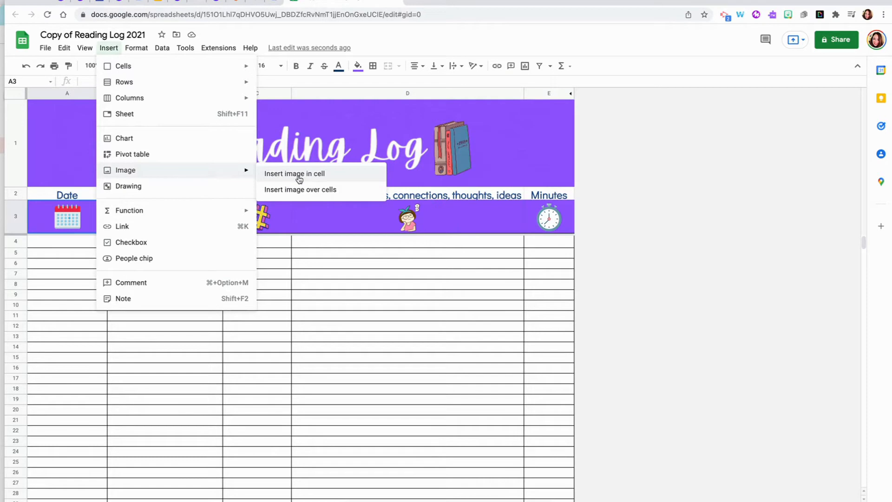
pyautogui.click(326, 250)
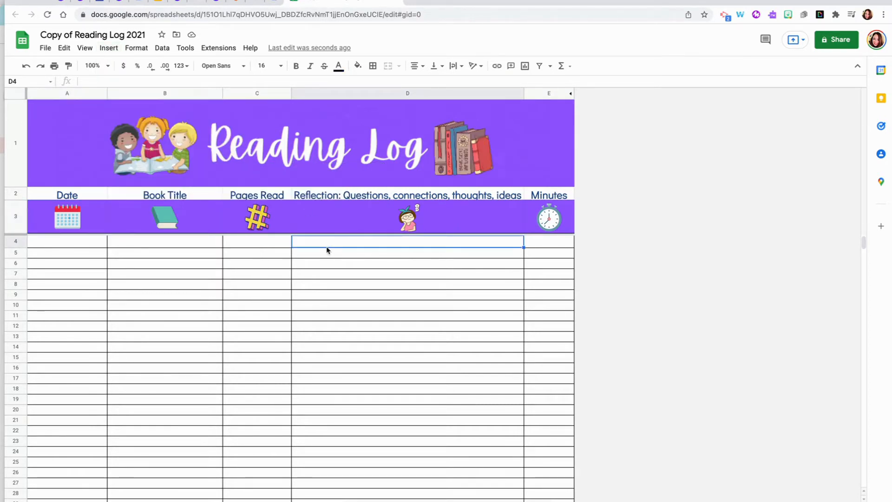
# Step: Review the data validation rule of the first Date cell, A4, with Date chosen as the criteria type
pyautogui.click(95, 247)
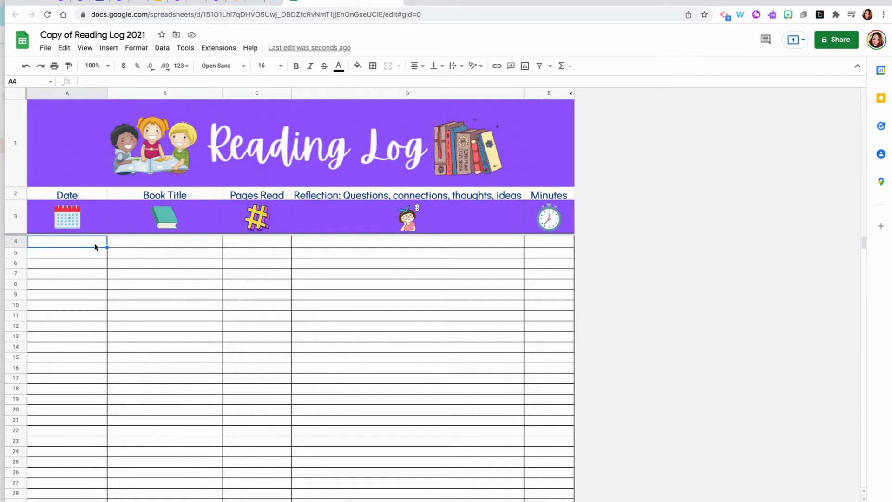
pyautogui.click(163, 49)
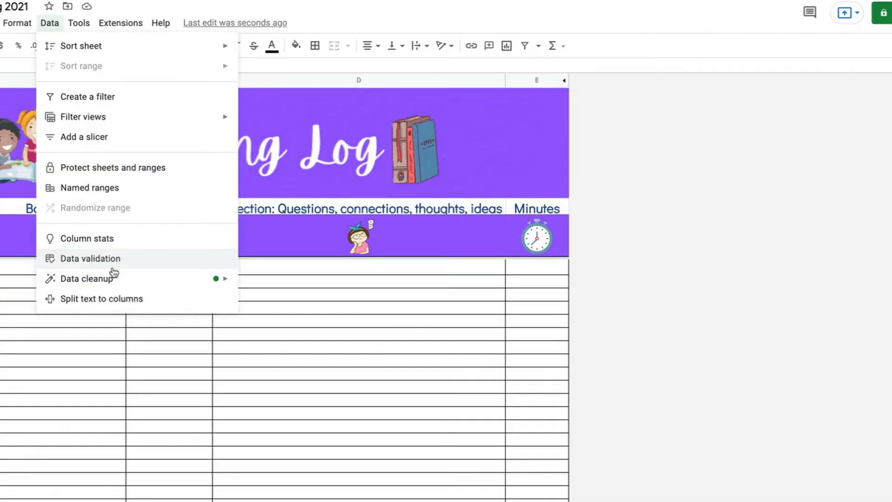
pyautogui.click(122, 262)
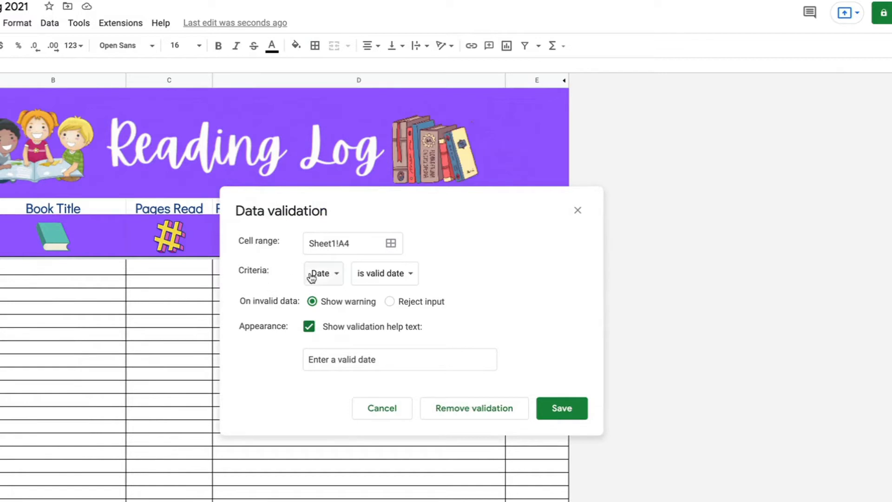
pyautogui.click(331, 275)
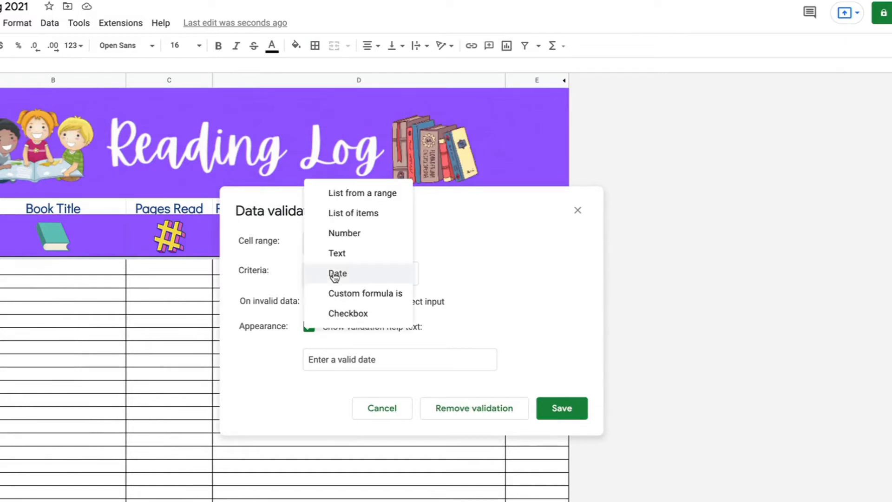
pyautogui.click(356, 275)
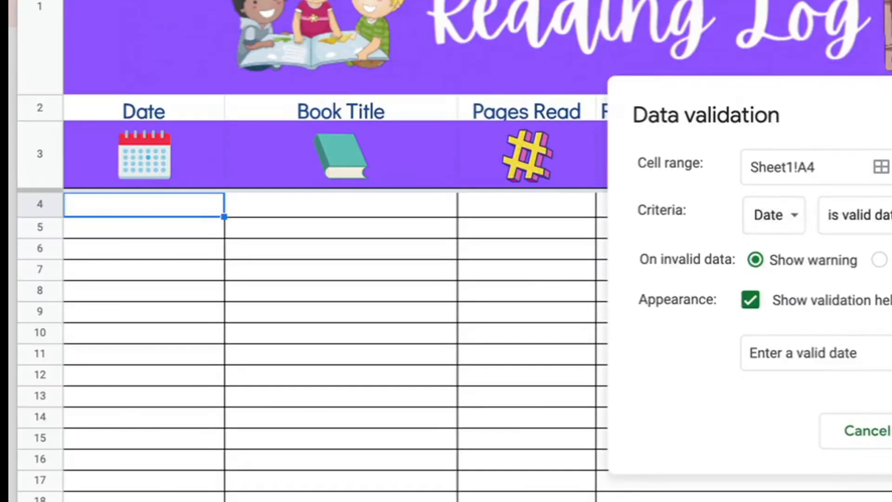
# Step: Check the calendar date picker in Date cells A4 and A6 without choosing a date
pyautogui.click(193, 221)
pyautogui.click(195, 210)
pyautogui.doubleClick(194, 210)
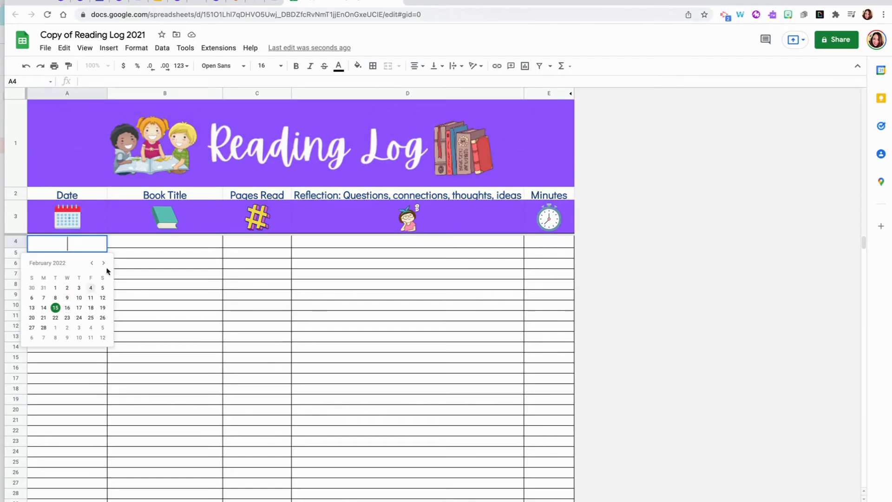
pyautogui.click(119, 254)
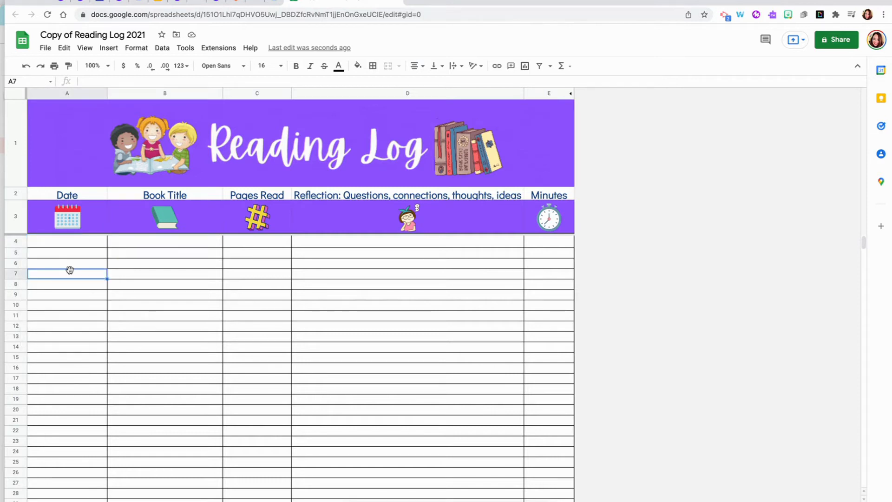
pyautogui.click(69, 272)
pyautogui.doubleClick(69, 267)
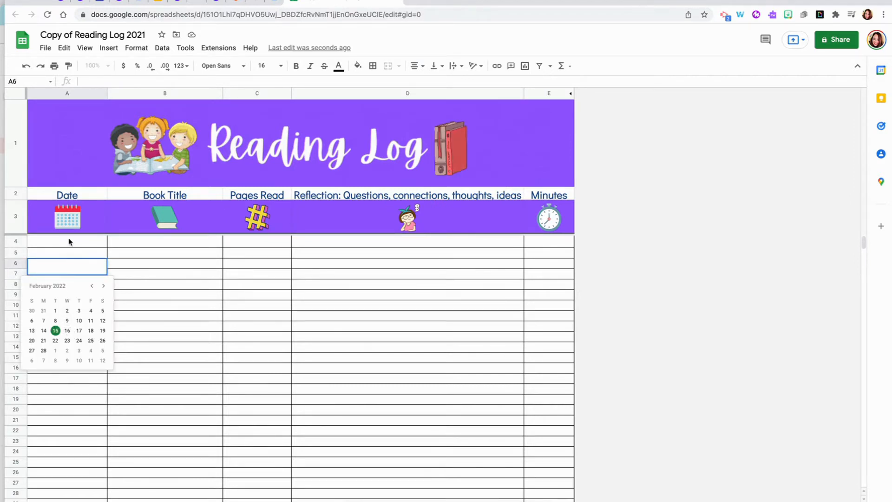
pyautogui.click(148, 244)
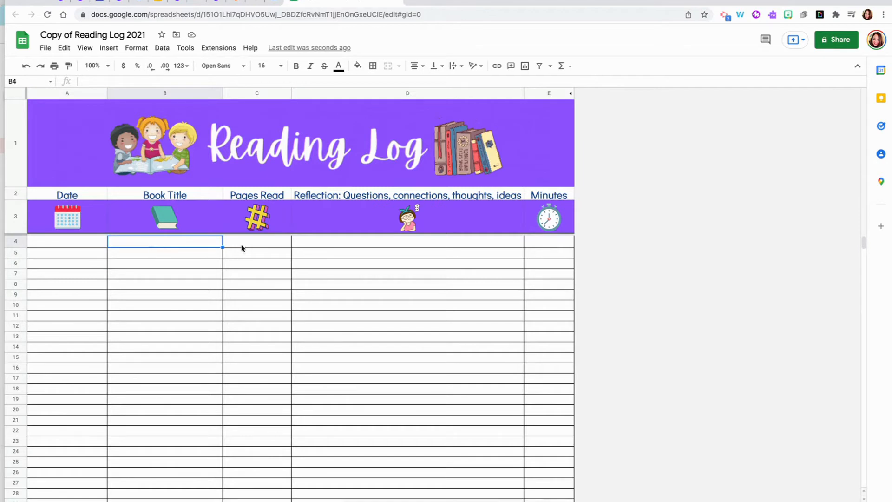
# Step: Review the number validation rule of the first Pages Read cell, C4, and close it without saving
pyautogui.click(269, 245)
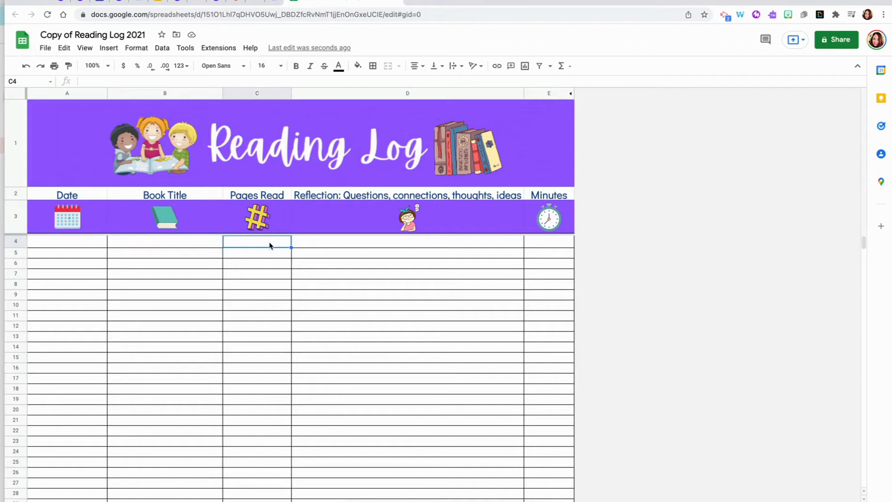
pyautogui.click(162, 49)
pyautogui.click(207, 242)
pyautogui.click(400, 252)
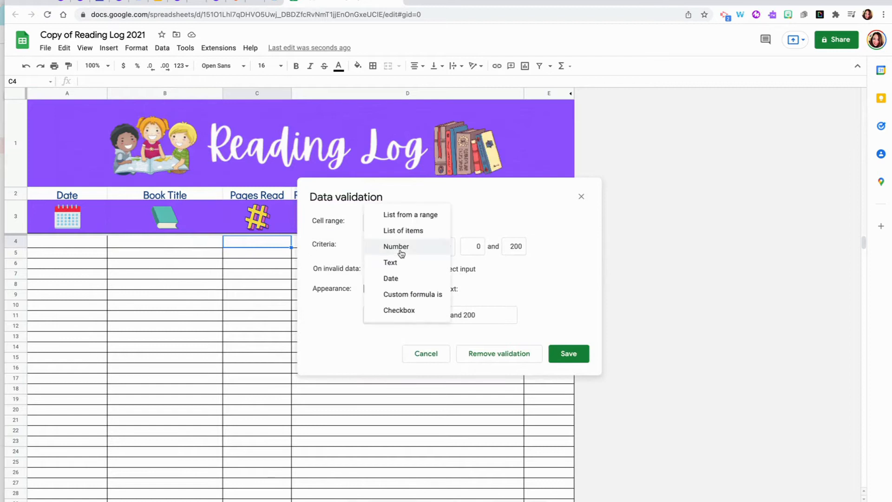
pyautogui.click(495, 269)
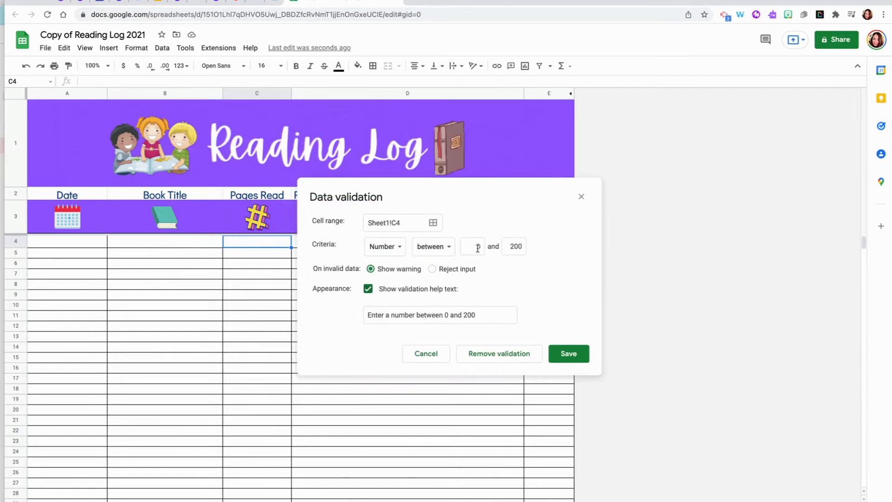
pyautogui.click(582, 197)
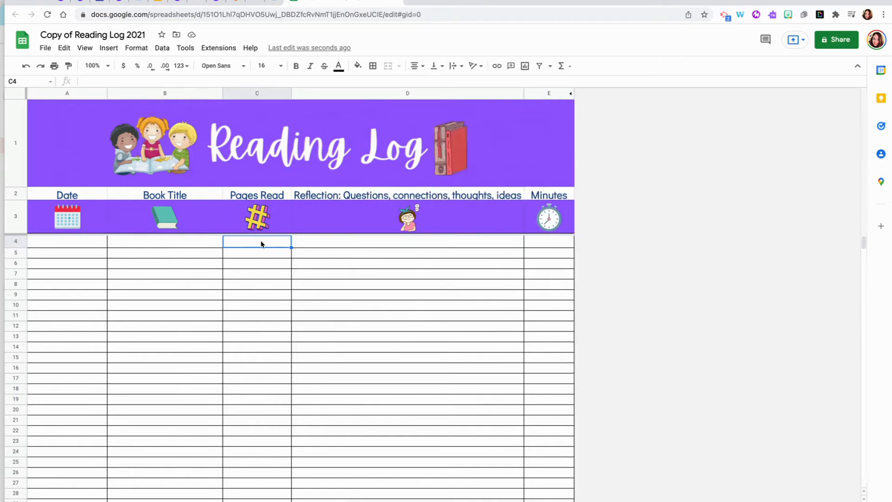
# Step: Test the validation of Pages Read cell C4 with the value 201 and with text in place of a number
pyautogui.write('201')
pyautogui.press('Return')
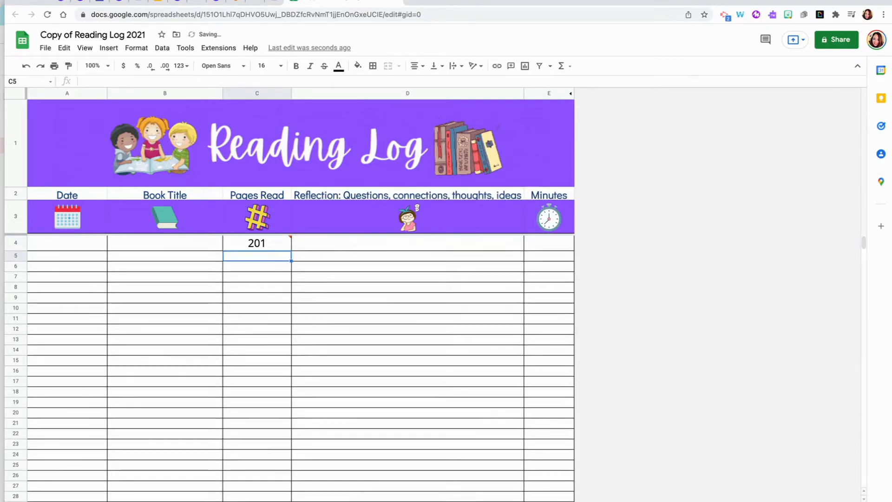
pyautogui.doubleClick(287, 239)
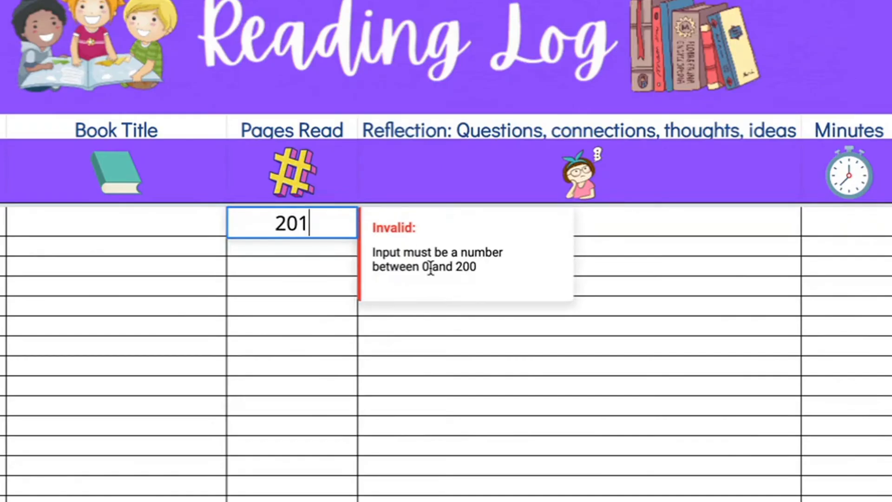
pyautogui.press('BackSpace')
pyautogui.write('pag')
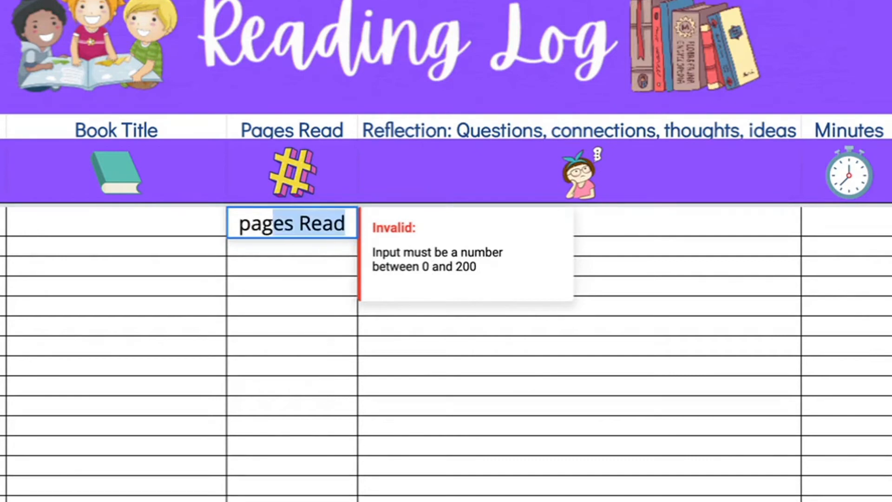
# Step: Set the Pages Read value in cell C4 to 1
pyautogui.click(327, 258)
pyautogui.click(324, 223)
pyautogui.write('1')
pyautogui.press('Return')
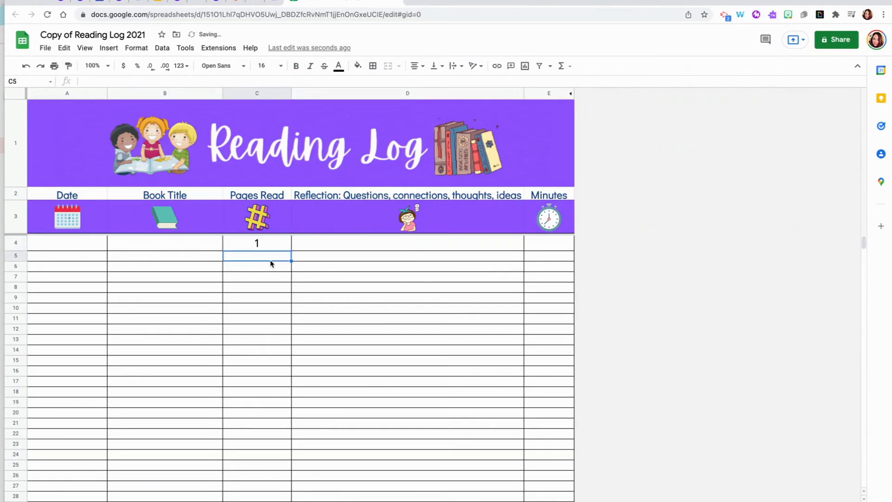
# Step: Enter "hour" in the first Minutes cell, E4, and inspect its validation message
pyautogui.click(540, 243)
pyautogui.doubleClick(539, 241)
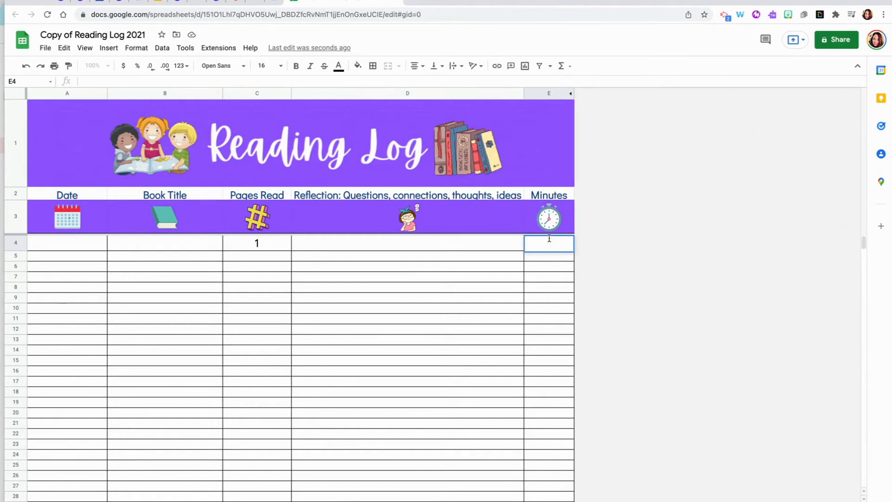
pyautogui.press('Return')
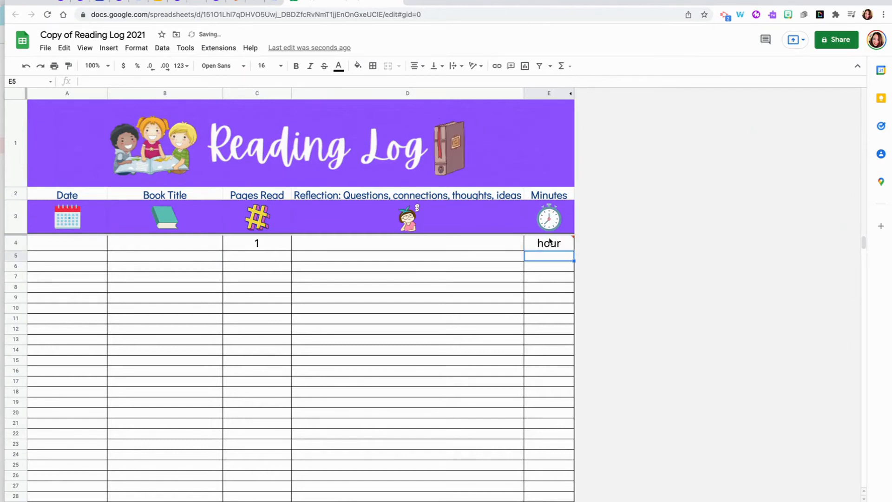
pyautogui.click(569, 241)
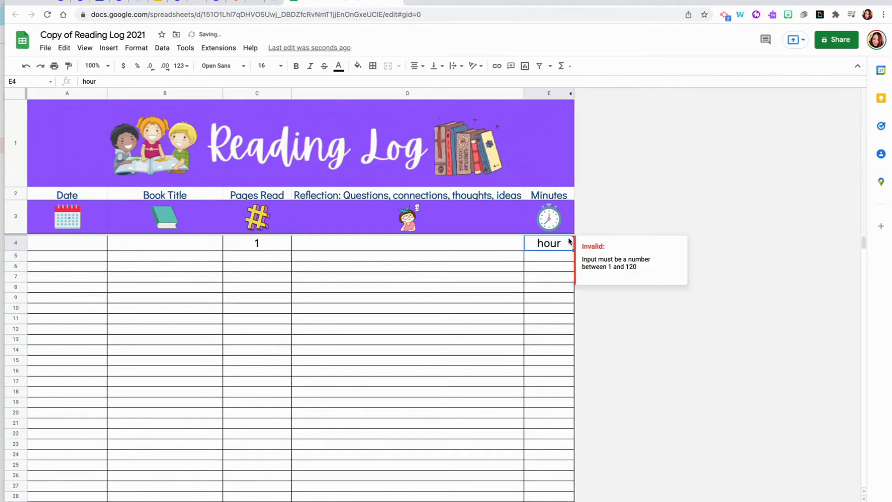
# Step: Enter 60, 20 and 30 as the Minutes values in cells E4, E5 and E6
pyautogui.click(542, 278)
pyautogui.click(542, 246)
pyautogui.write('60')
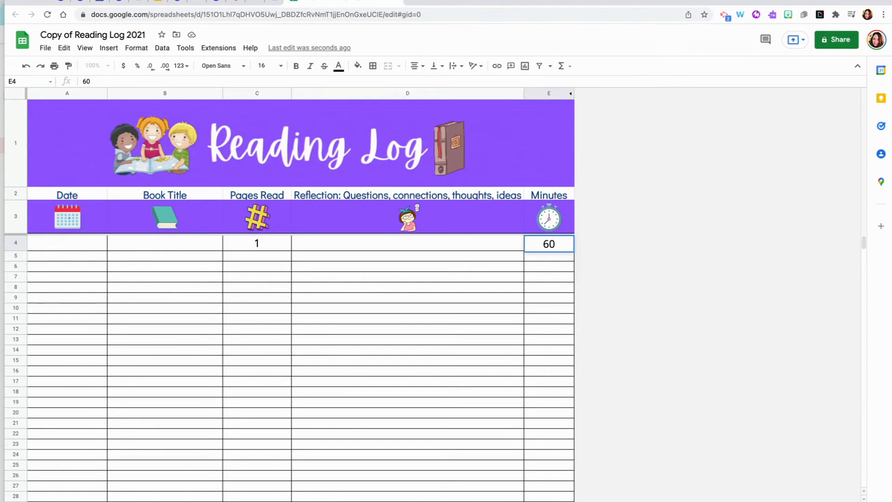
pyautogui.click(507, 258)
pyautogui.click(541, 259)
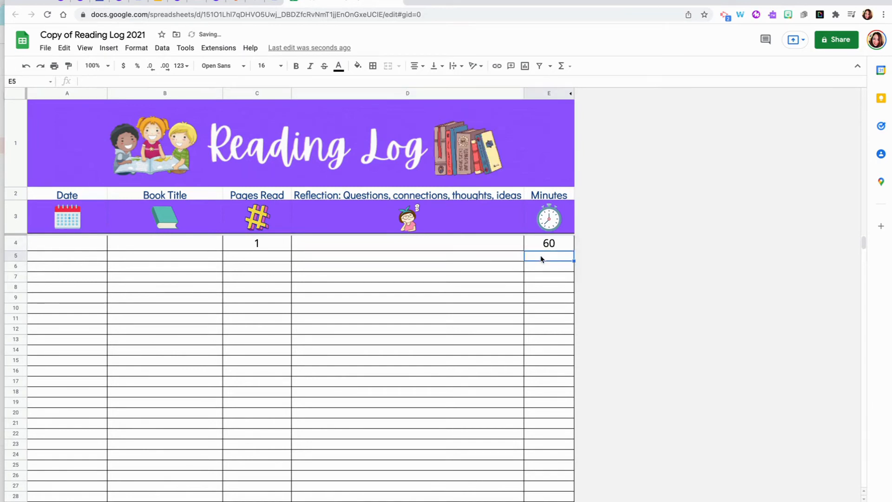
pyautogui.write('20')
pyautogui.press('Return')
pyautogui.write('3')
pyautogui.click(475, 296)
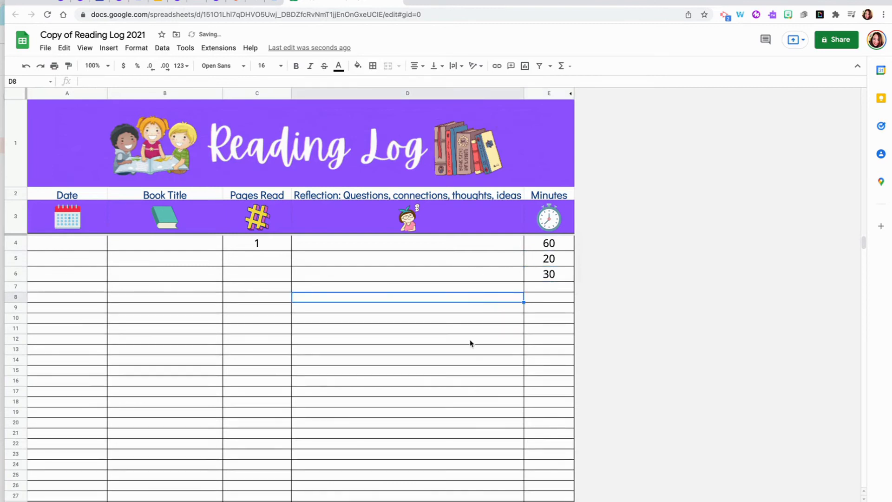
# Step: Examine the Total Minutes formula in cell E50, the Minutes entries it covers, and the unused rows below the log
pyautogui.scroll(-5, 472, 339)
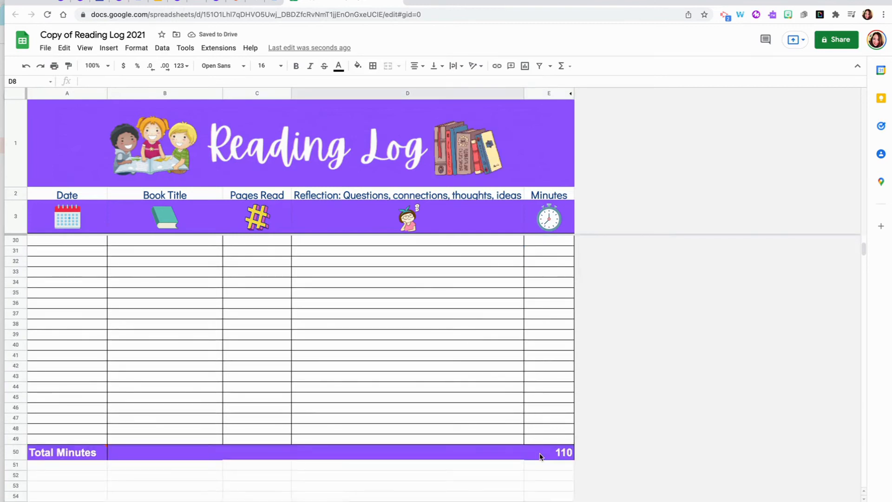
pyautogui.click(540, 456)
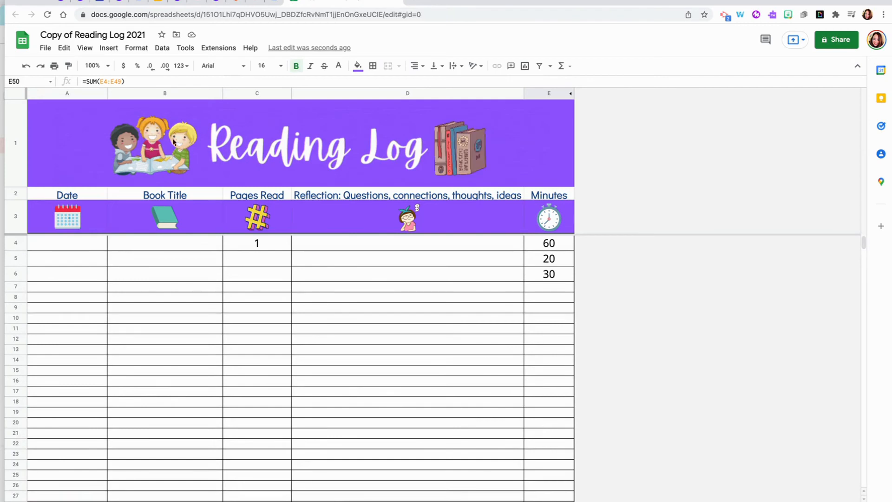
pyautogui.click(559, 288)
pyautogui.scroll(-10, 518, 364)
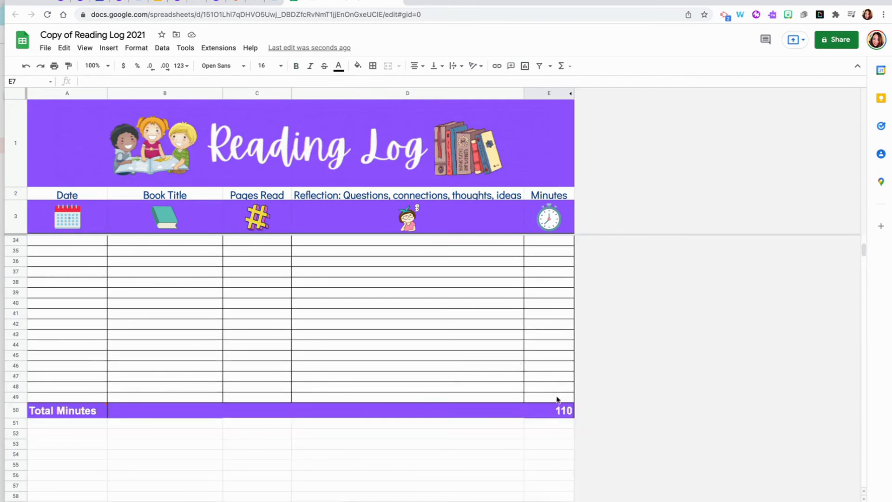
pyautogui.scroll(10, 548, 376)
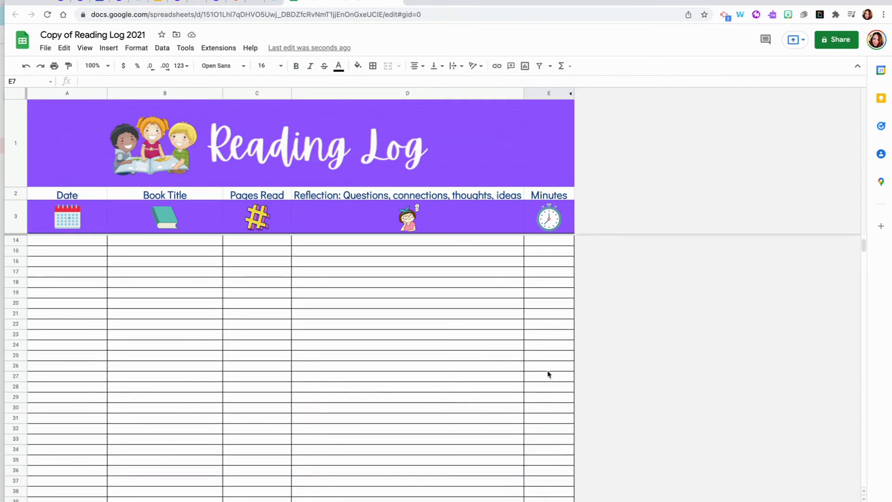
pyautogui.click(550, 258)
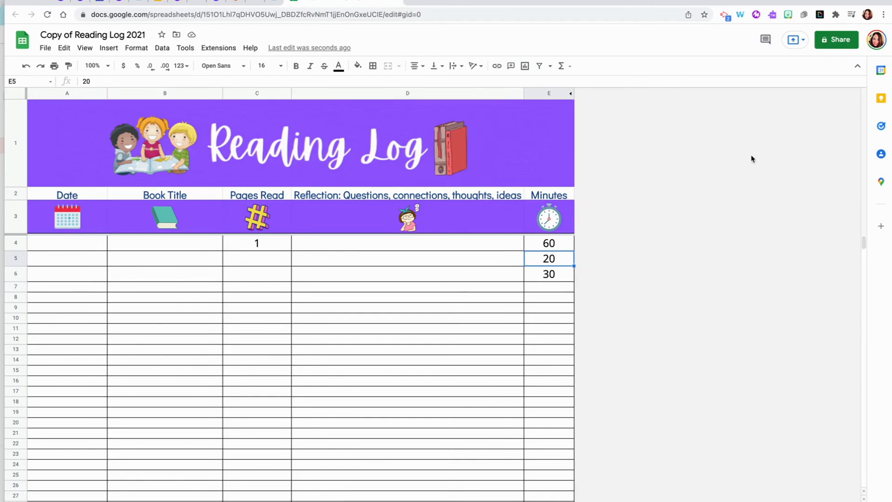
pyautogui.scroll(-10, 643, 325)
pyautogui.scroll(8, 641, 320)
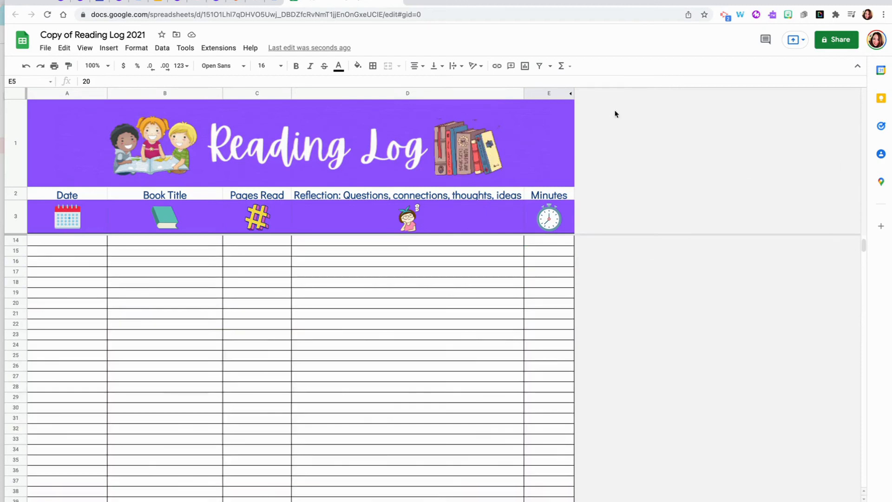
pyautogui.scroll(3, 620, 206)
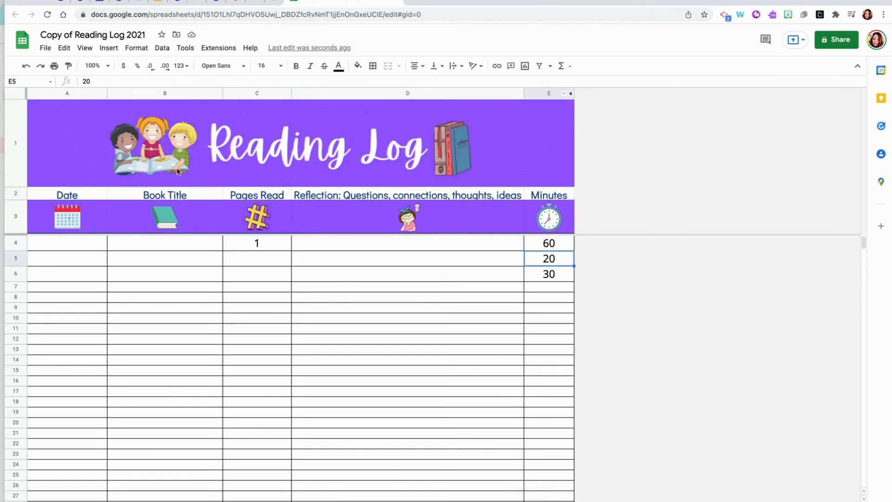
# Step: Select the whole log from A1 to E50 and crop the sheet to that selection with the Crop Sheet add-on
pyautogui.moveTo(55, 120); pyautogui.dragTo(24, 110)
pyautogui.click(29, 106)
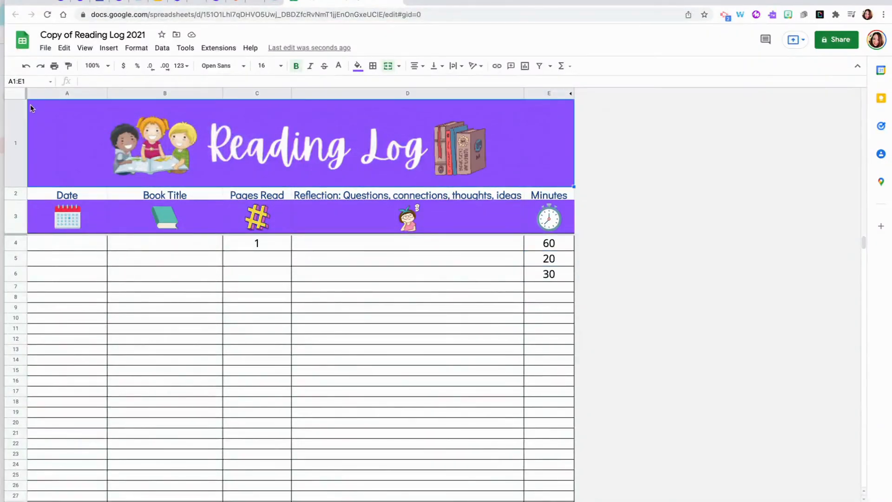
pyautogui.moveTo(33, 147); pyautogui.dragTo(78, 393)
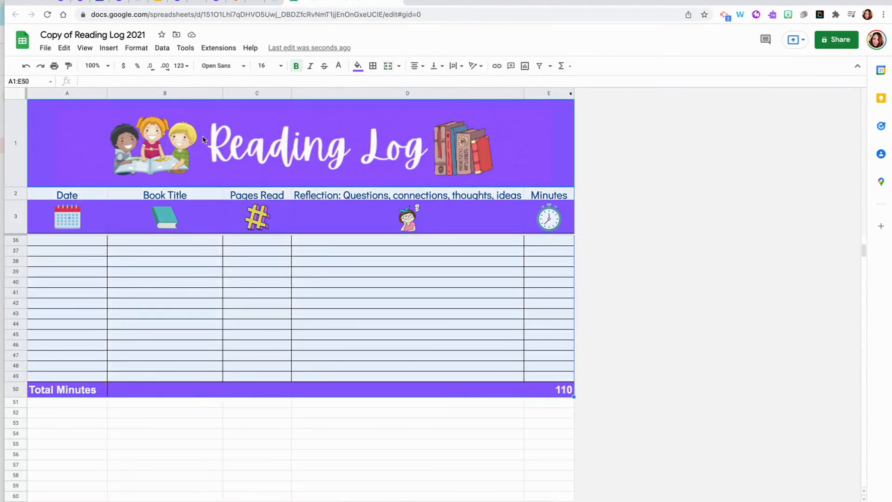
pyautogui.click(227, 52)
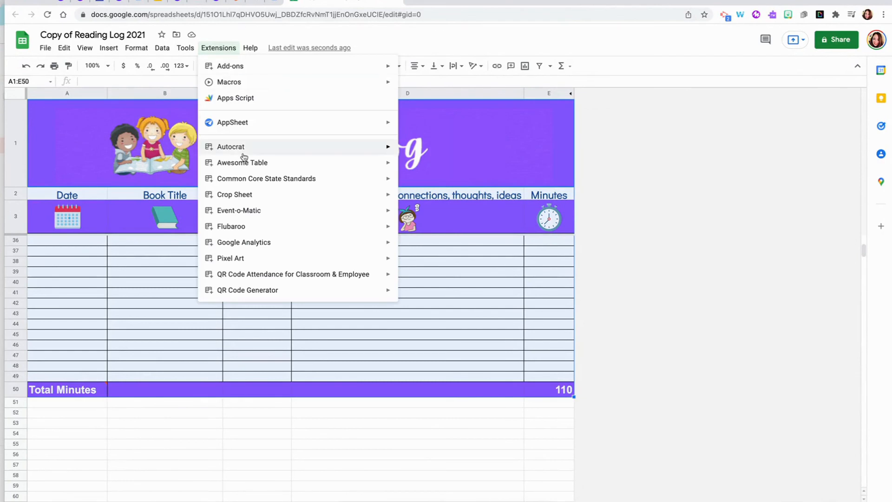
pyautogui.moveTo(256, 193)
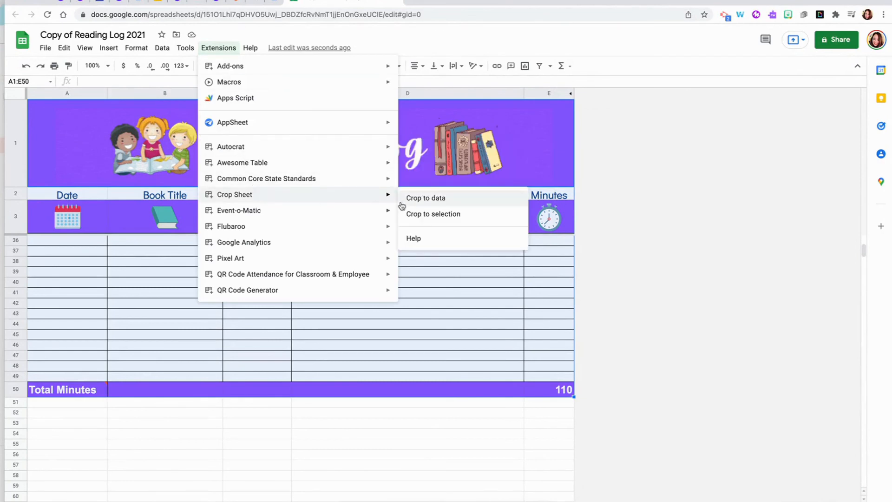
pyautogui.click(416, 214)
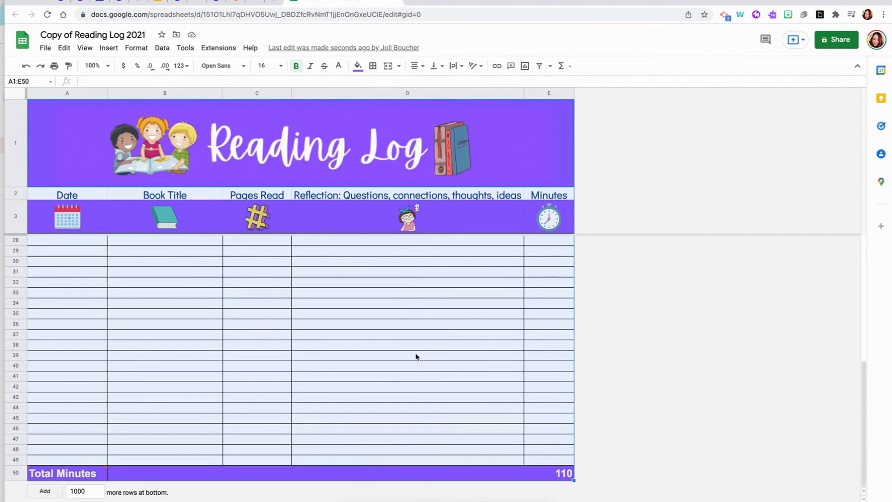
pyautogui.scroll(3, 326, 316)
pyautogui.scroll(5, 327, 316)
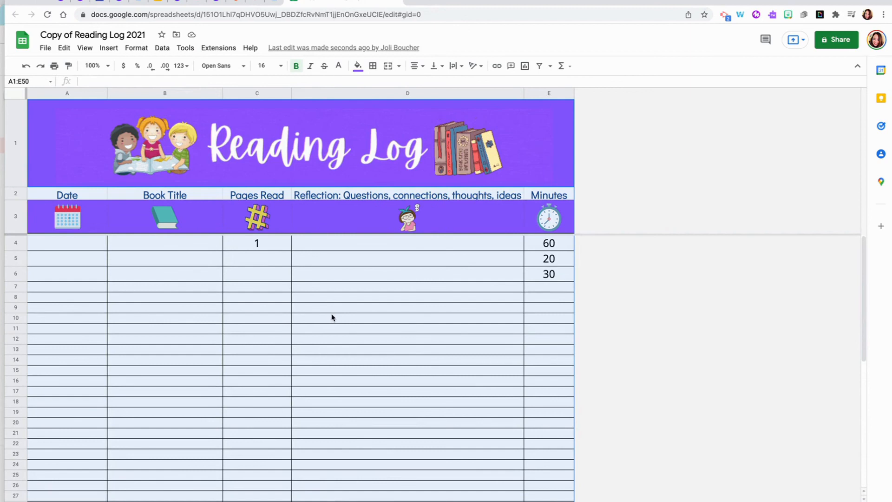